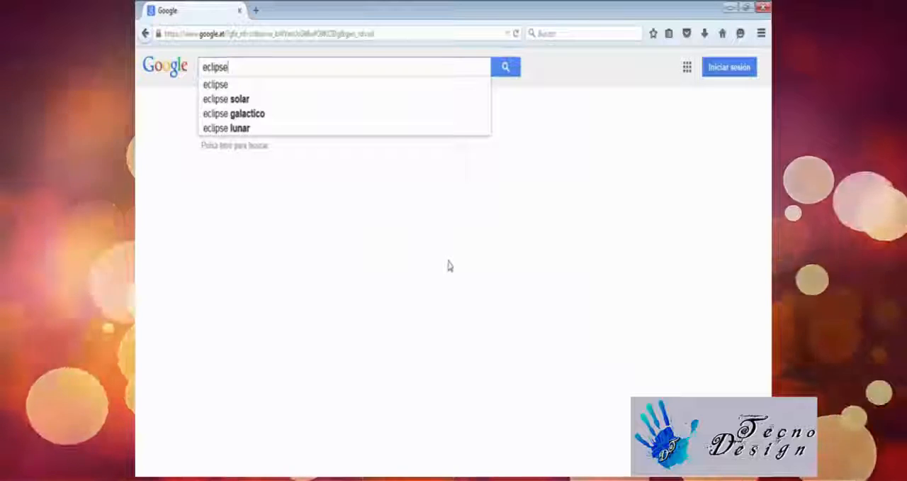
Search Google for "eclipse download" and open the Eclipse Downloads page on eclipse.org
type("download")
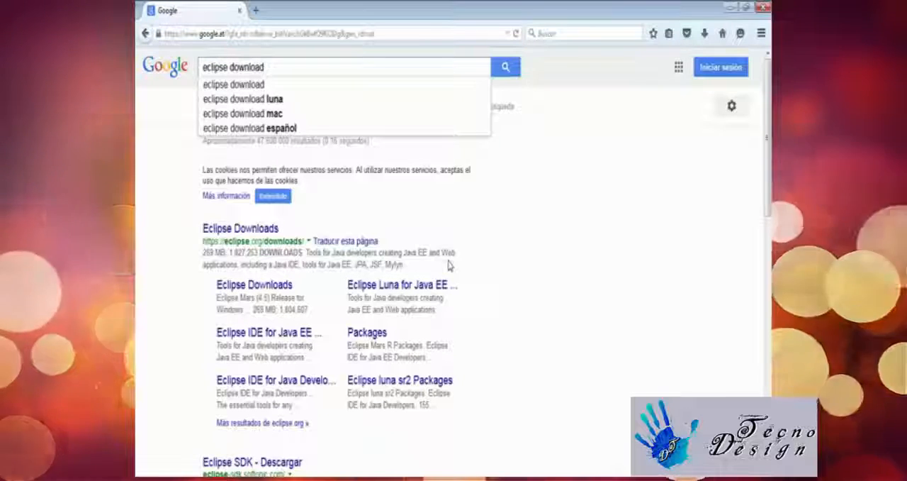
key("Return")
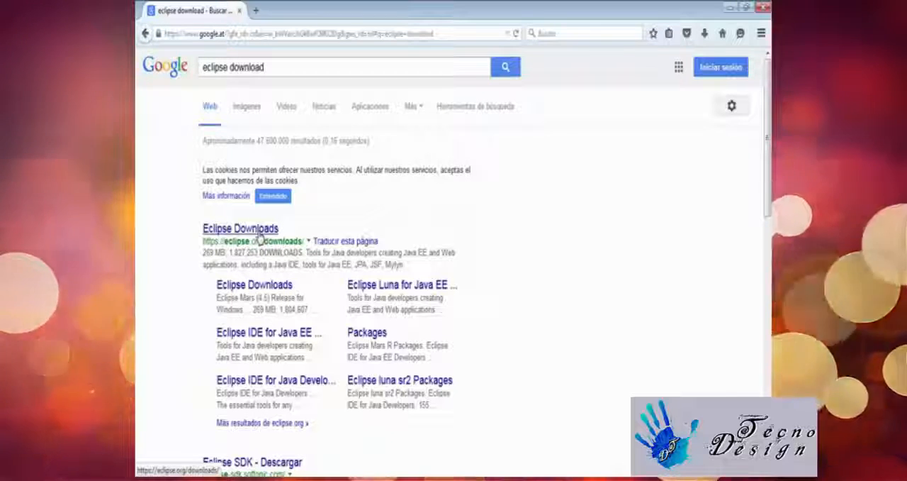
left_click(259, 236)
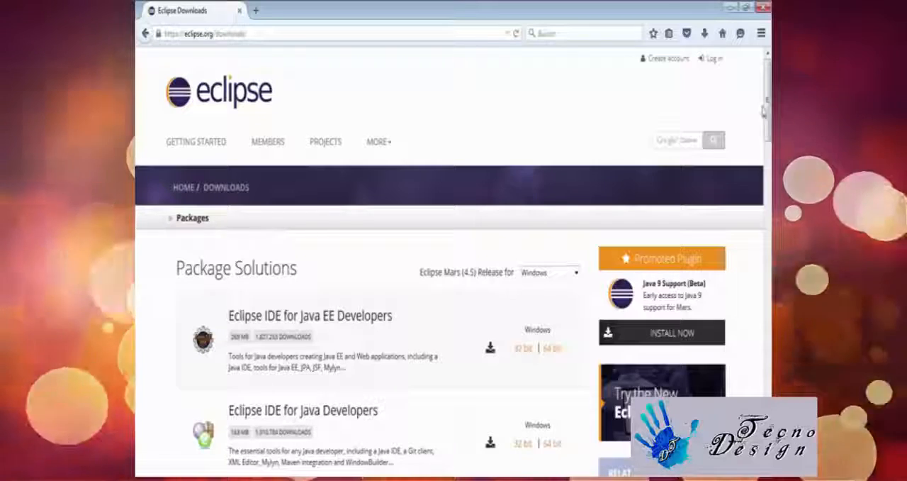
Examine the Eclipse packages on offer, comparing the sizes and descriptions of the Java EE Developers and Java Developers editions
scroll(764, 110, "down", 5)
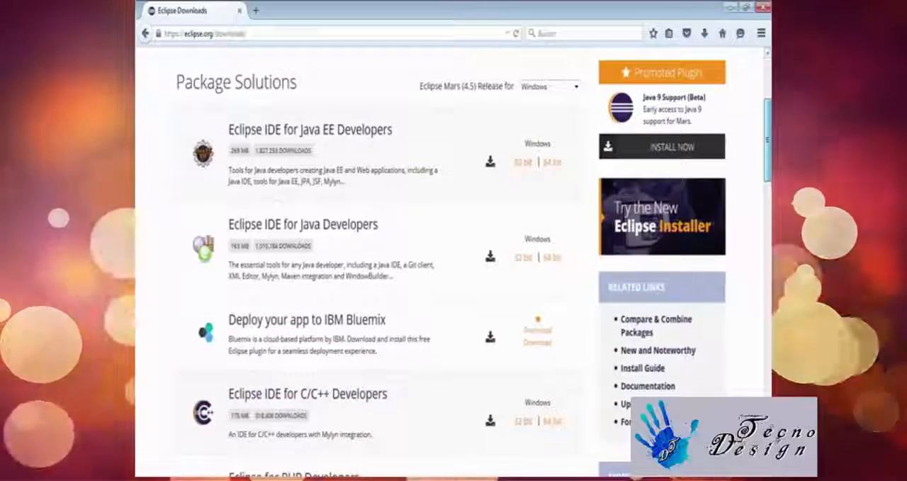
scroll(454, 262, "down", 12)
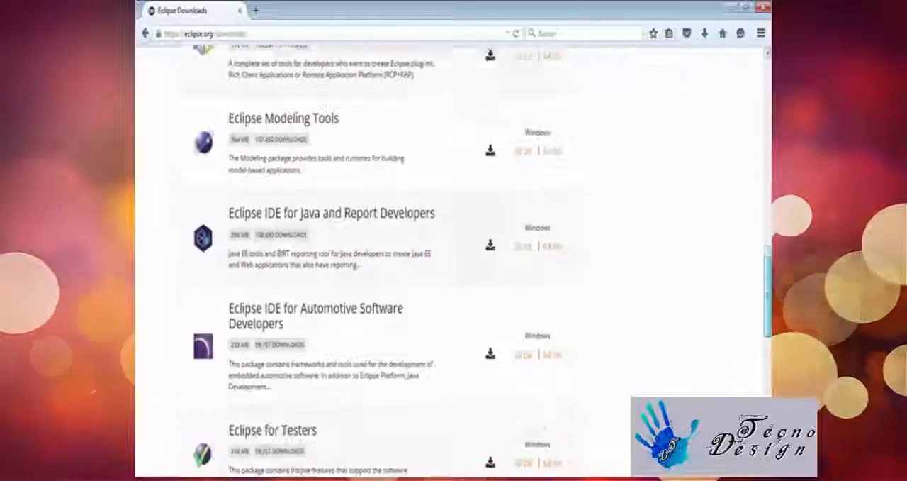
scroll(682, 383, "down", 10)
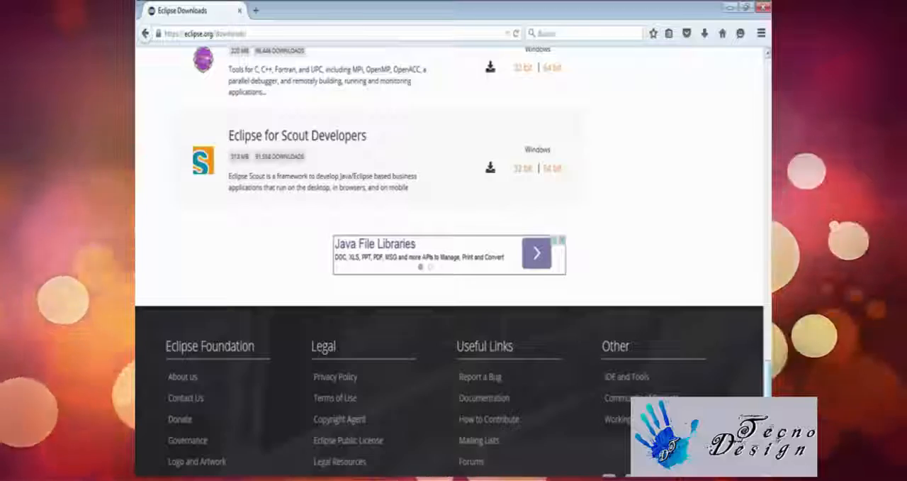
scroll(454, 262, "up", 20)
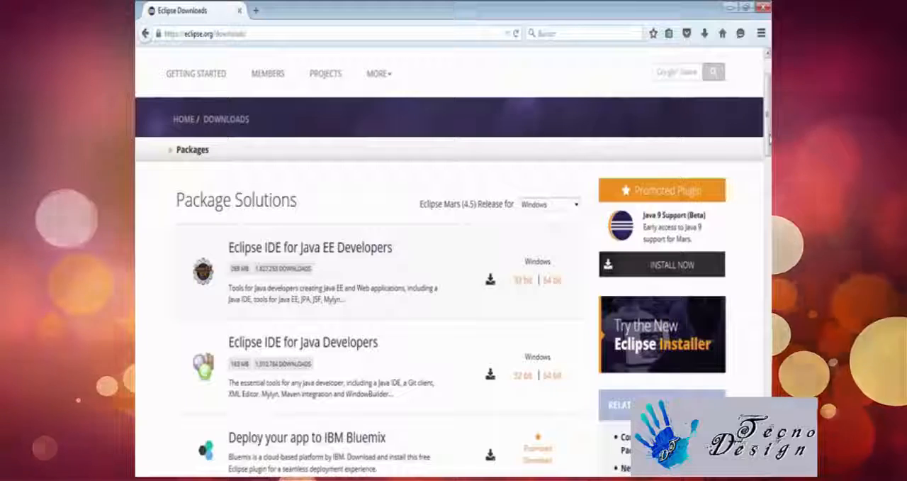
scroll(454, 263, "down", 2)
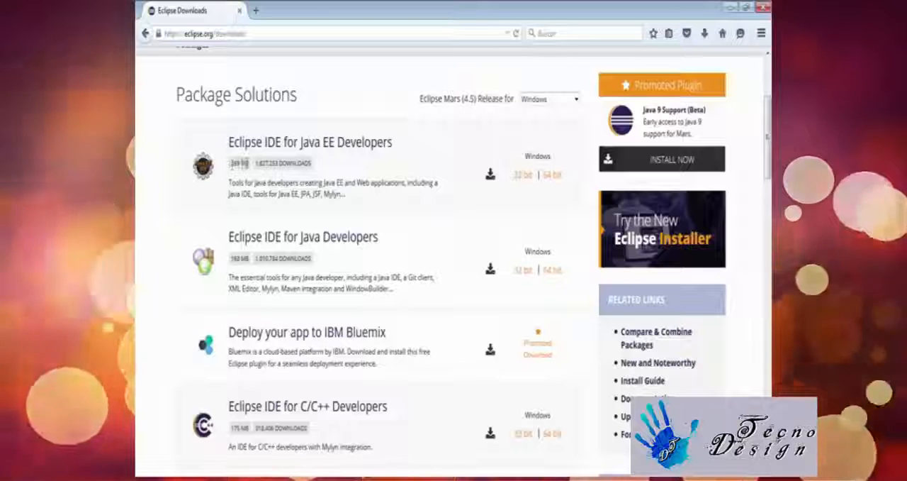
left_click_drag(248, 163, 232, 172)
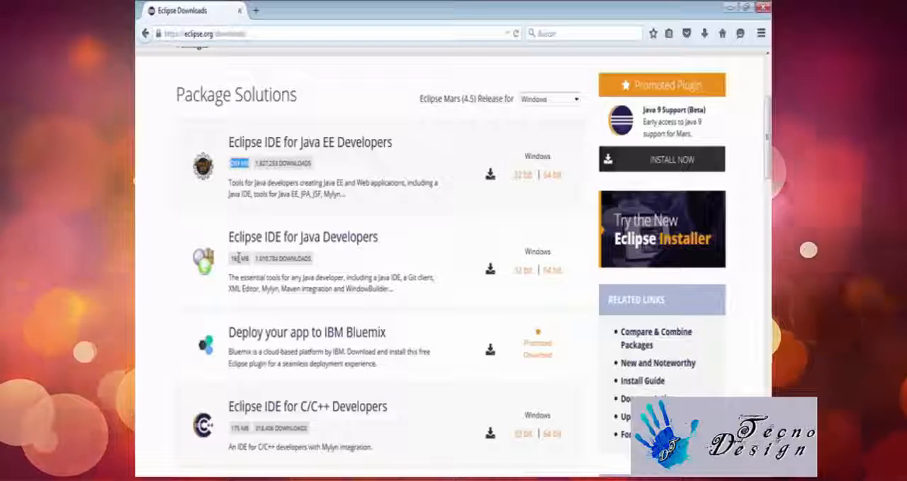
left_click_drag(242, 258, 231, 266)
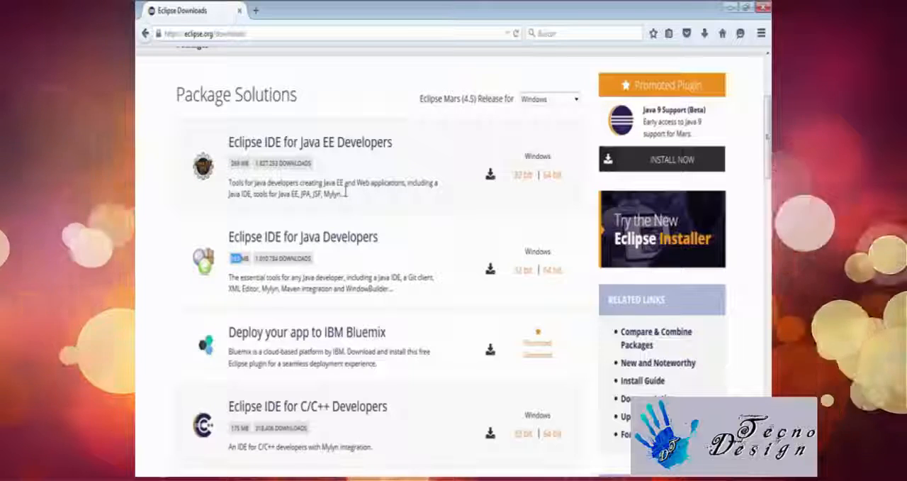
left_click_drag(346, 193, 221, 185)
left_click(221, 186)
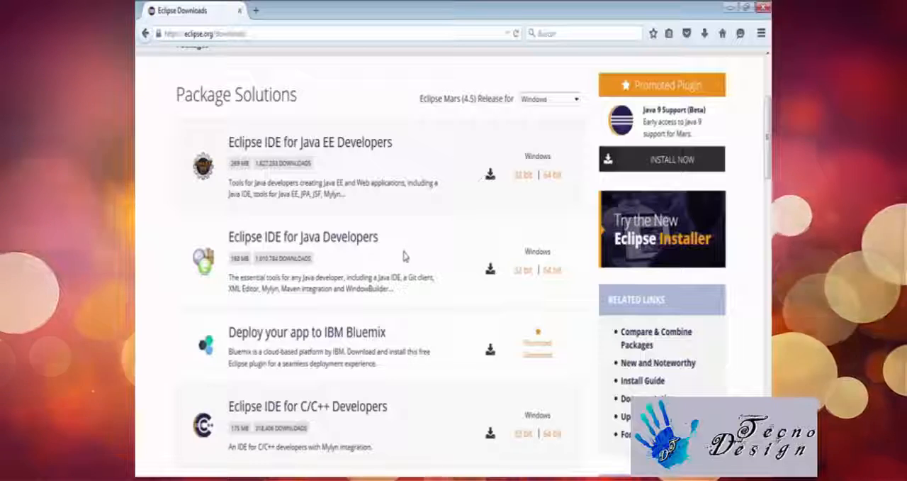
Choose the Windows 64 bit build of Eclipse IDE for Java Developers and start its download from the suggested mirror
left_click(557, 276)
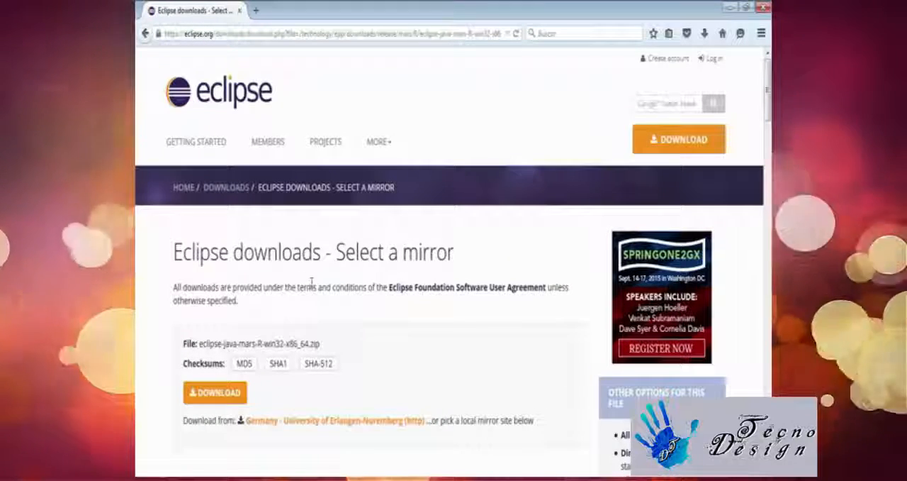
scroll(311, 282, "down", 2)
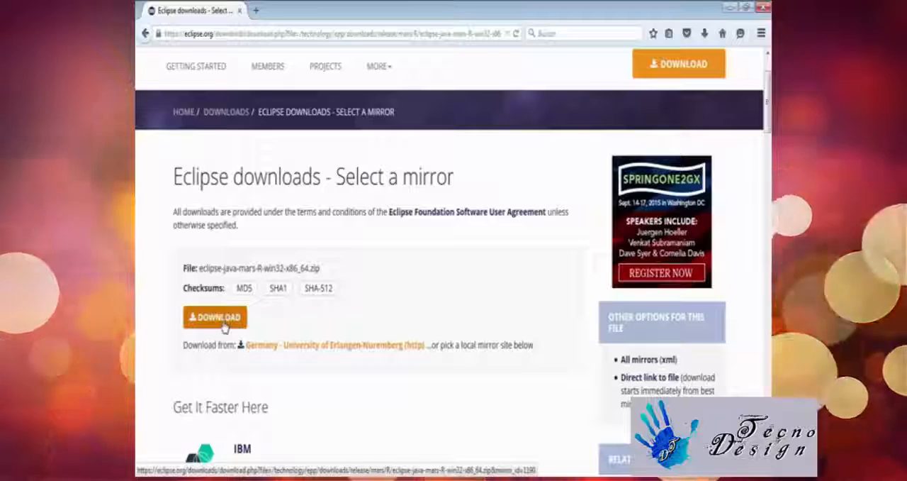
scroll(227, 333, "down", 3)
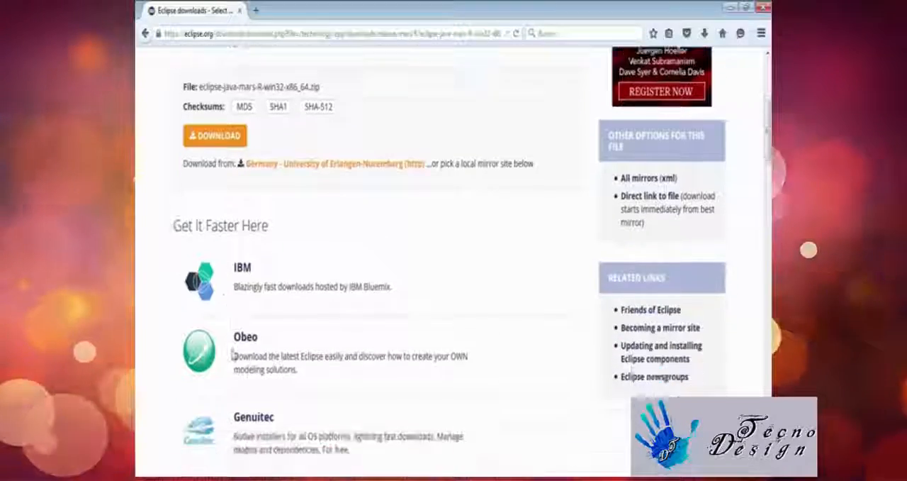
scroll(244, 382, "up", 2)
scroll(247, 402, "up", 1)
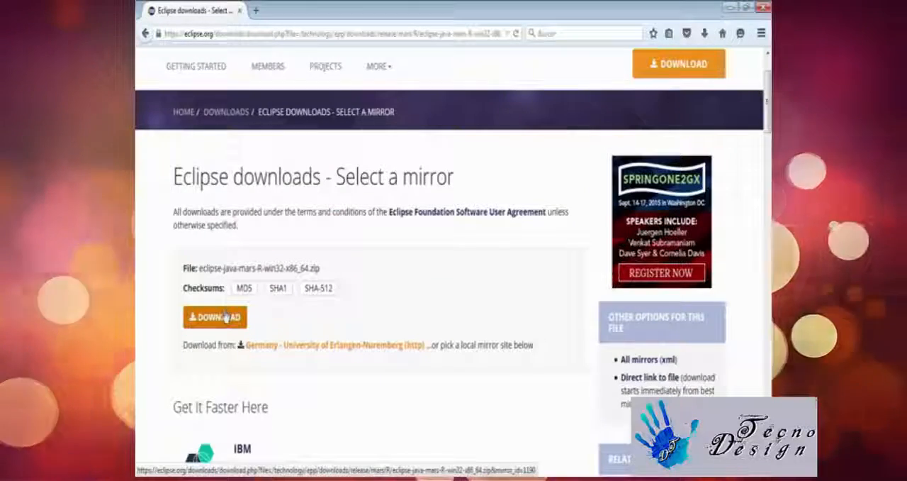
left_click(225, 320)
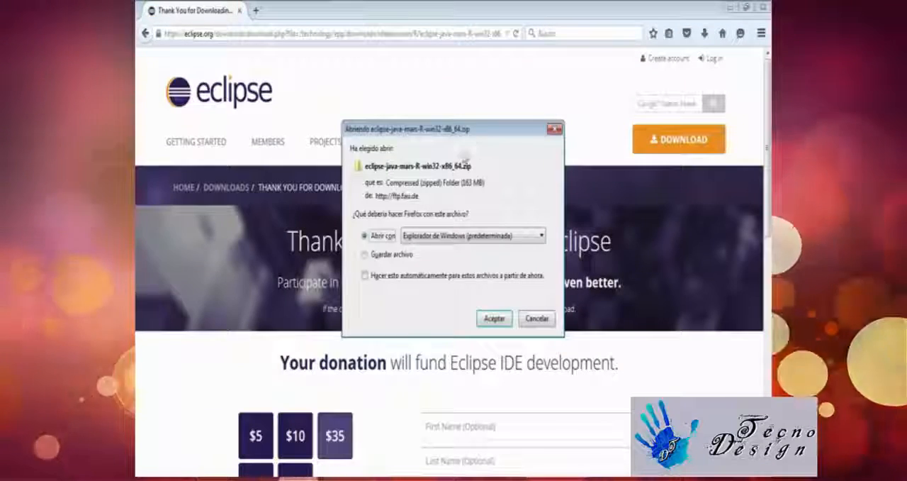
Save eclipse-java-mars-R-win32-x86_64.zip as a file instead of opening it
left_click(394, 256)
left_click(465, 237)
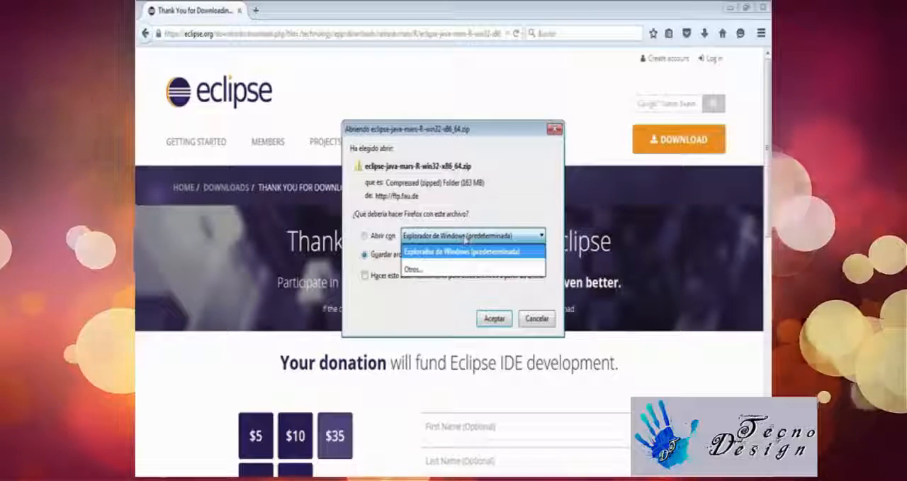
left_click(437, 248)
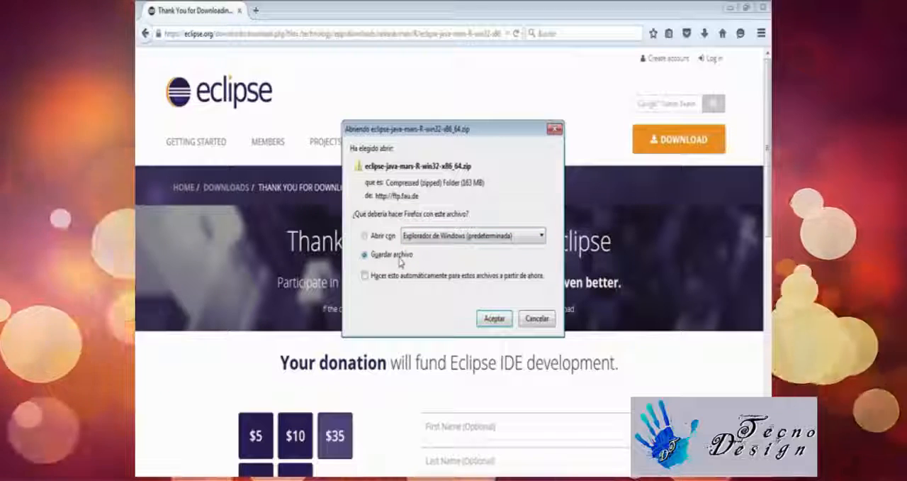
left_click(494, 320)
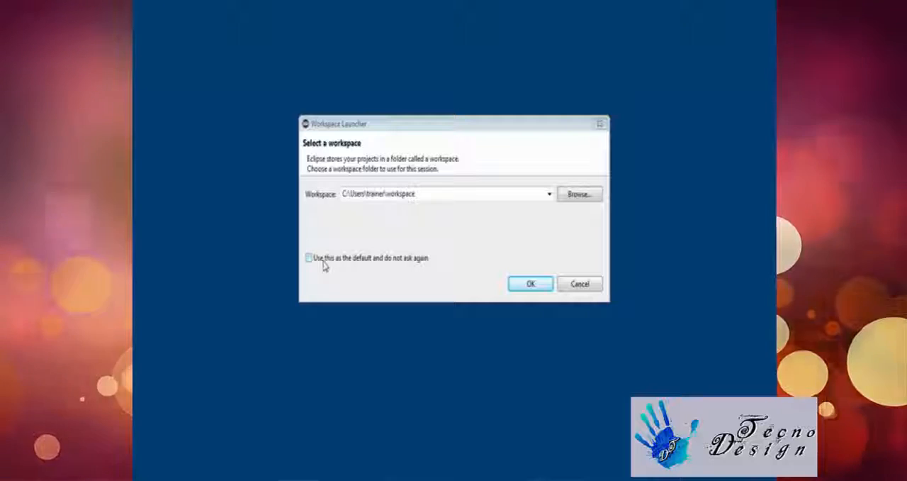
left_click(324, 264)
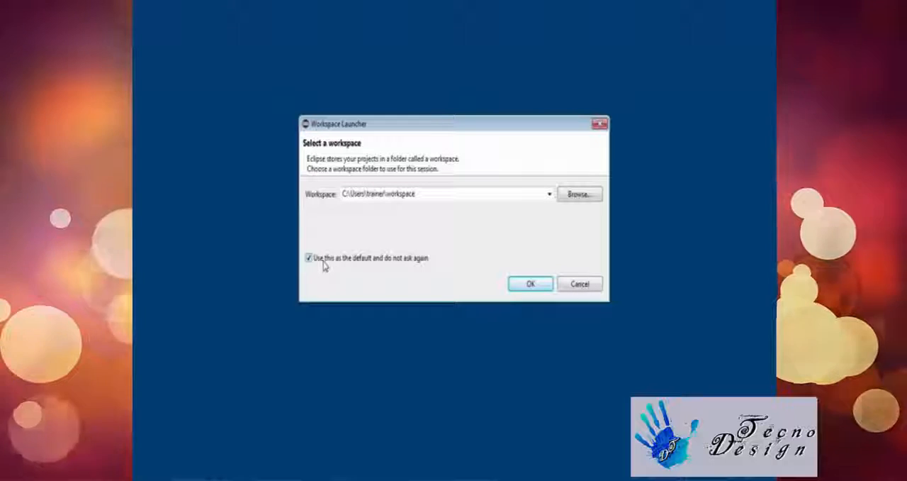
left_click(309, 259)
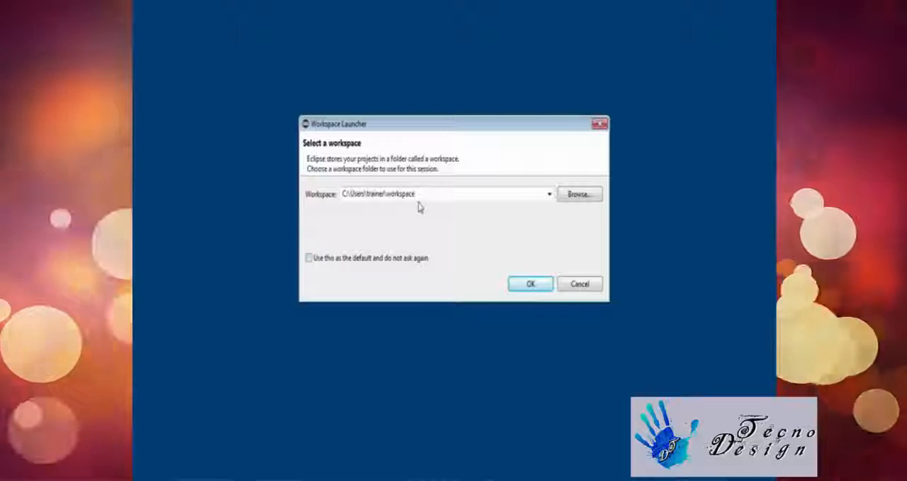
double_click(446, 196)
left_click(447, 197)
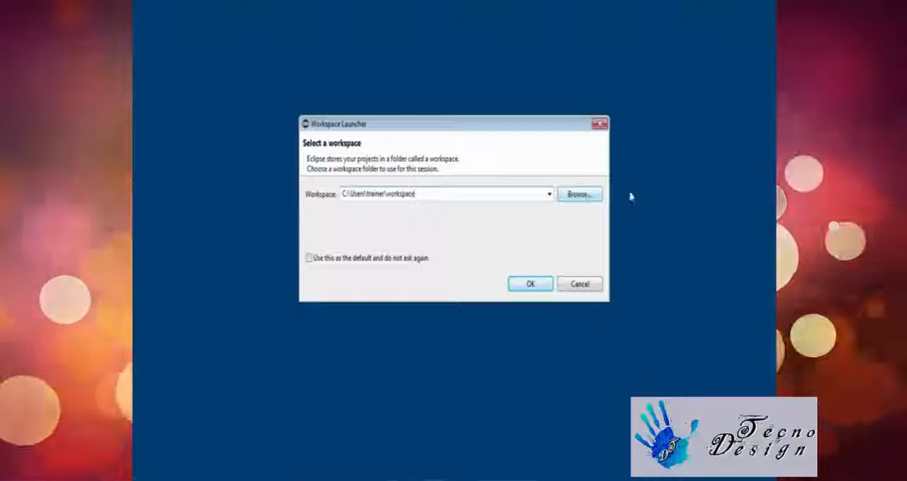
left_click(580, 194)
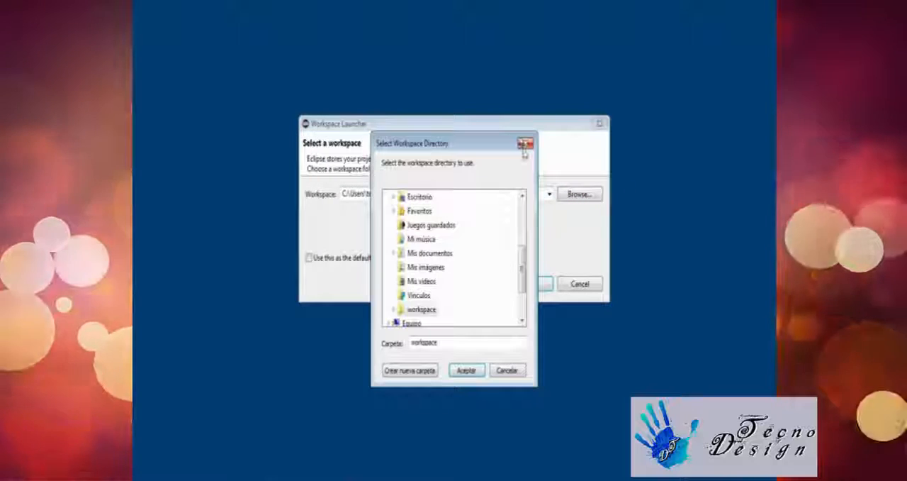
left_click(525, 146)
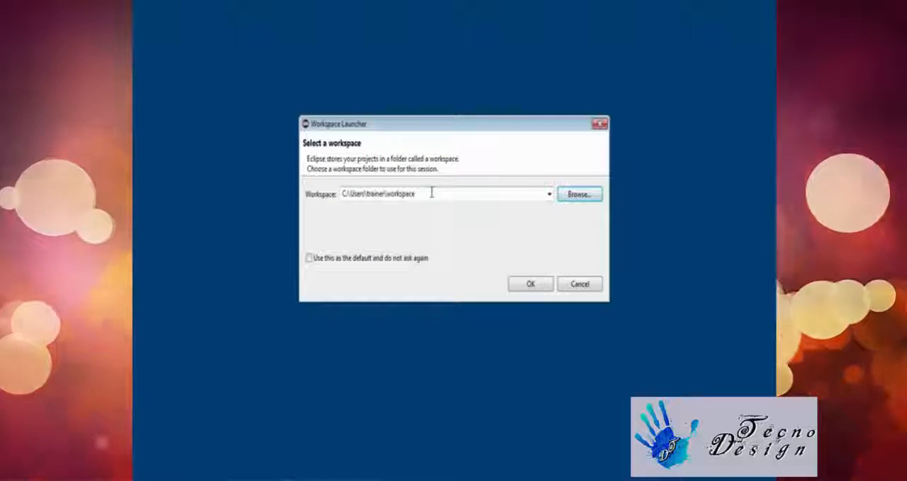
Accept the proposed workspace folder for this Eclipse session and close the Welcome page
left_click(538, 286)
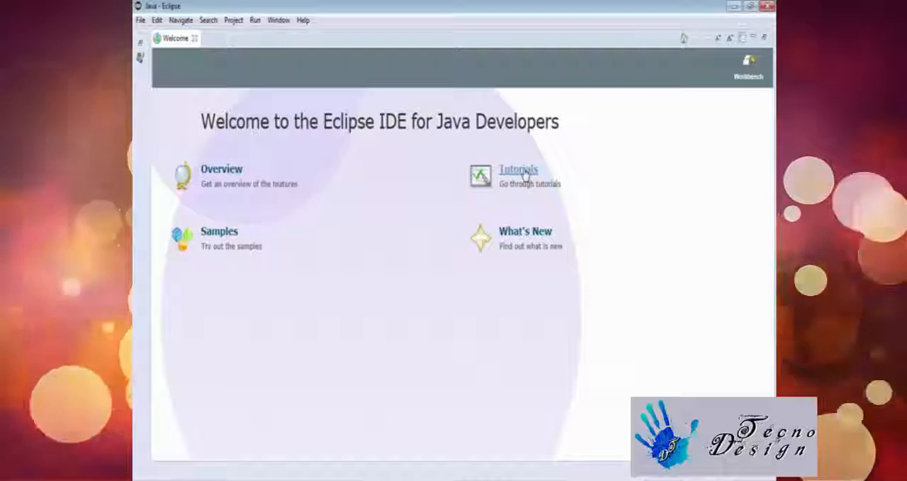
left_click(194, 38)
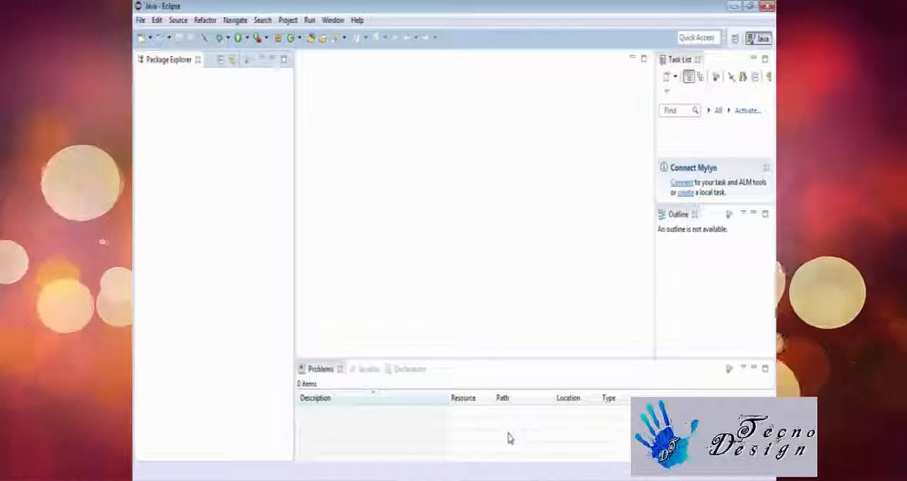
Move the Declaration view above the Package Explorer and return it to the group with Problems and Javadoc
left_click(468, 374)
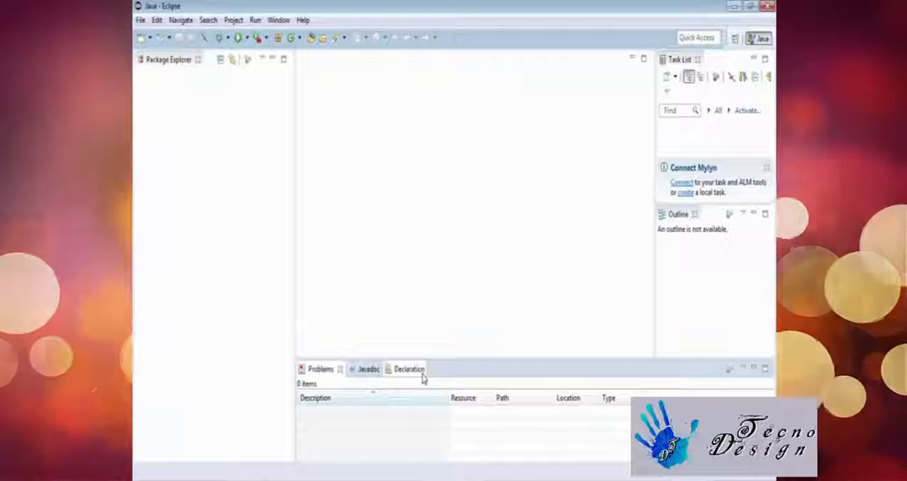
left_click_drag(411, 370, 201, 88)
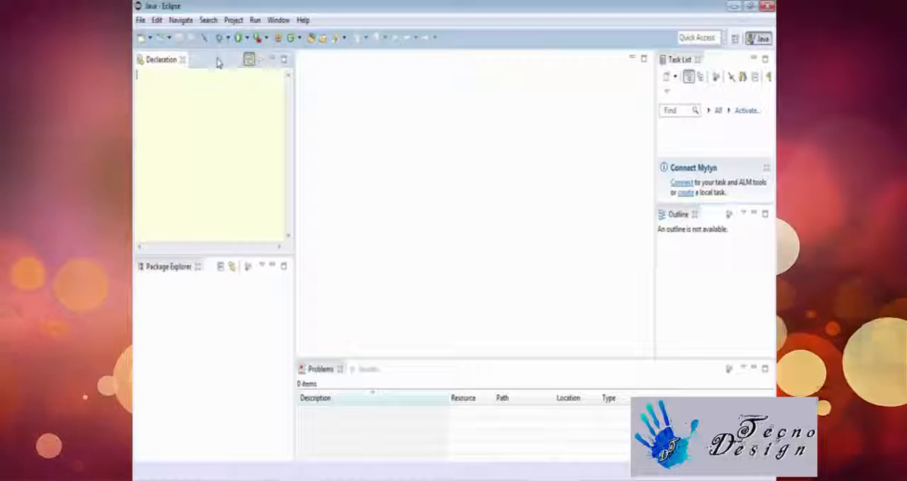
left_click_drag(218, 63, 423, 405)
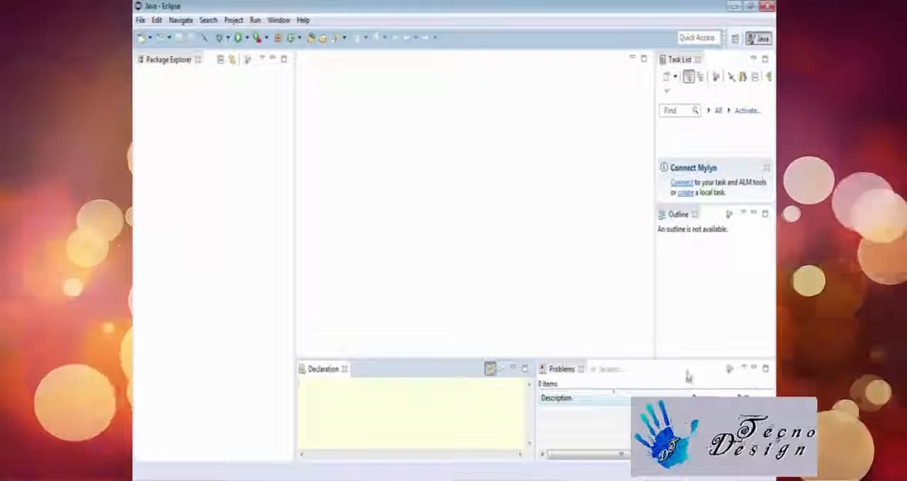
left_click(324, 370)
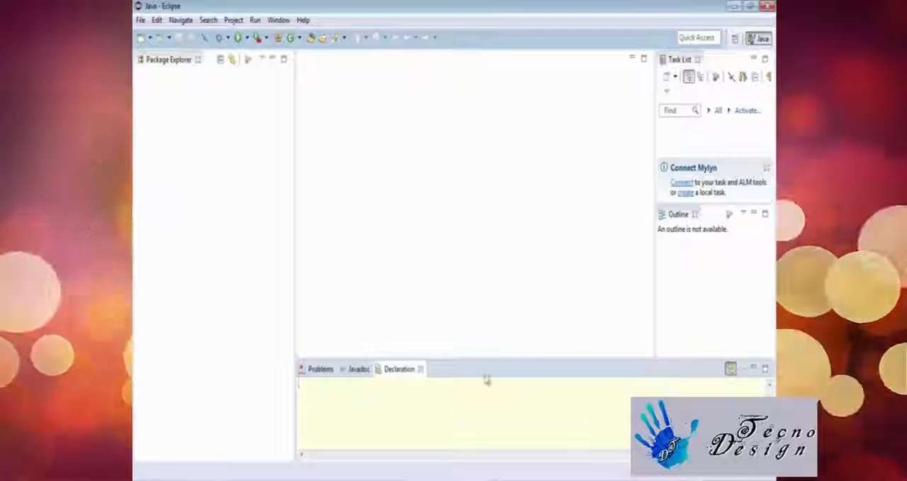
left_click(319, 370)
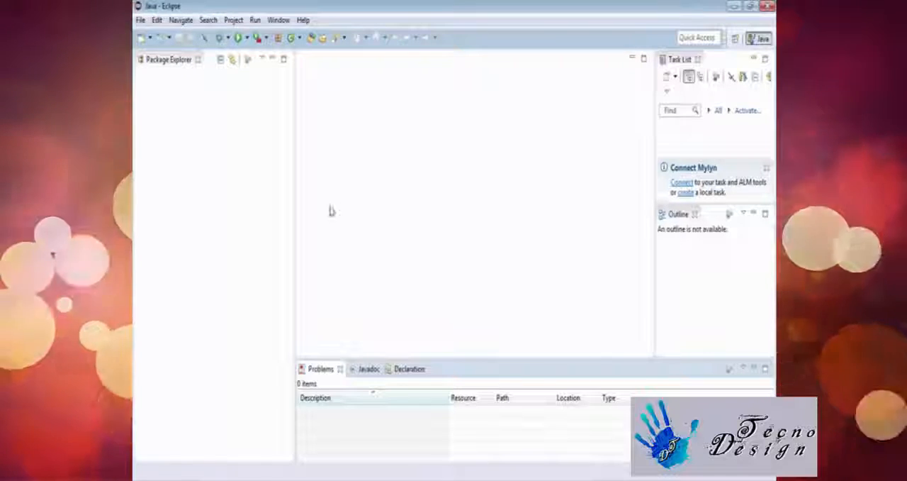
Look at the Javadoc and Declaration views and bring the Package Explorer into focus
left_click(369, 369)
left_click(408, 369)
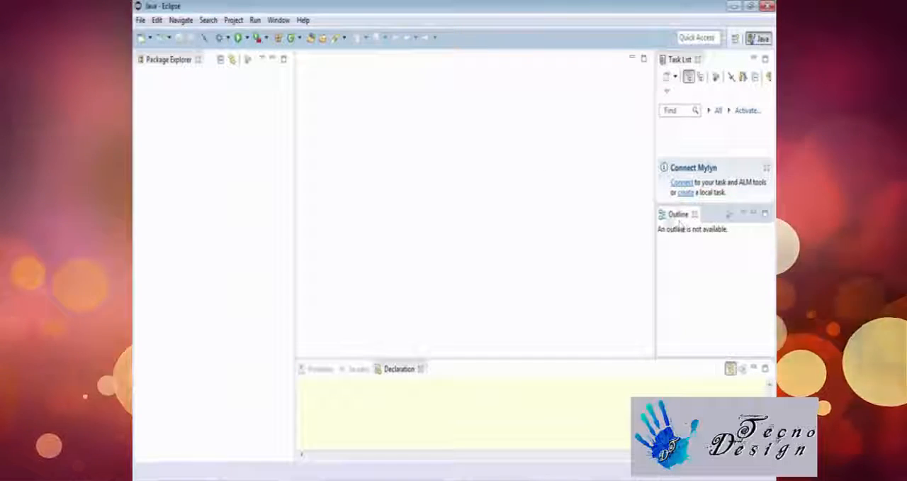
left_click(174, 62)
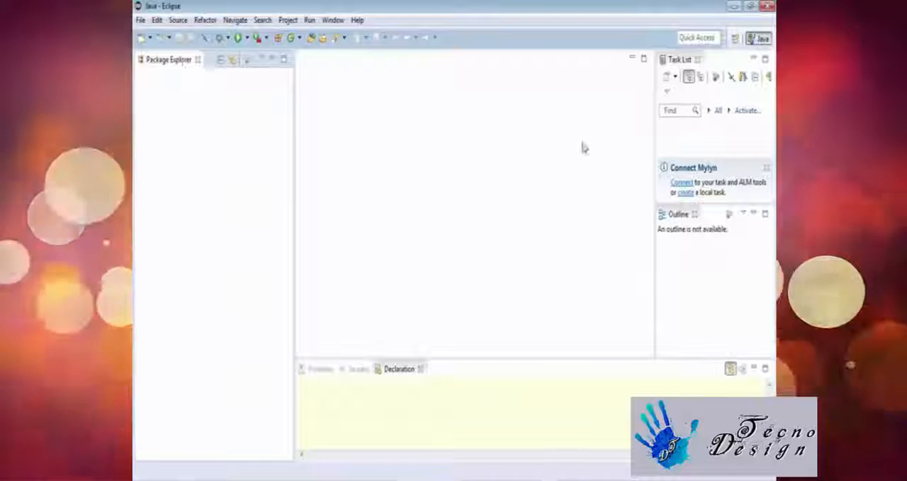
Minimize the Package Explorer, Task List and Outline views to enlarge the editor area
left_click(273, 62)
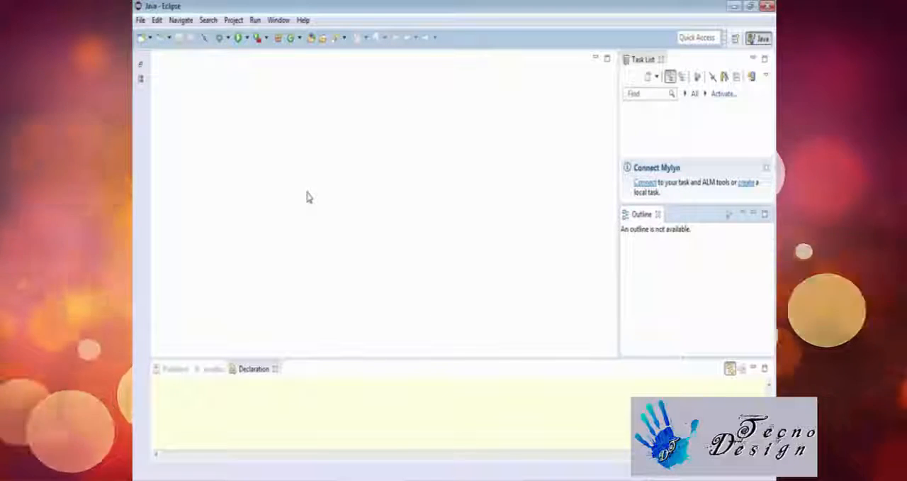
left_click(752, 61)
left_click(736, 62)
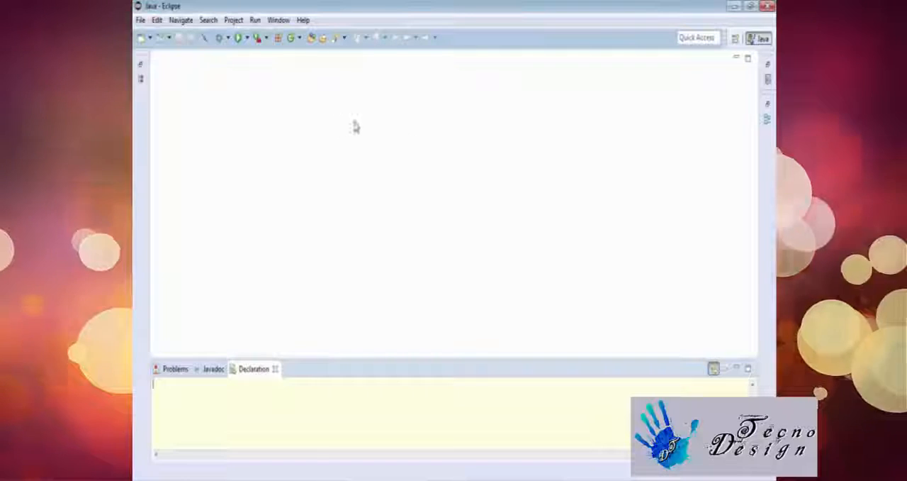
Restore the minimized Package Explorer, Task List and Outline views to their places around the editor area
left_click(140, 66)
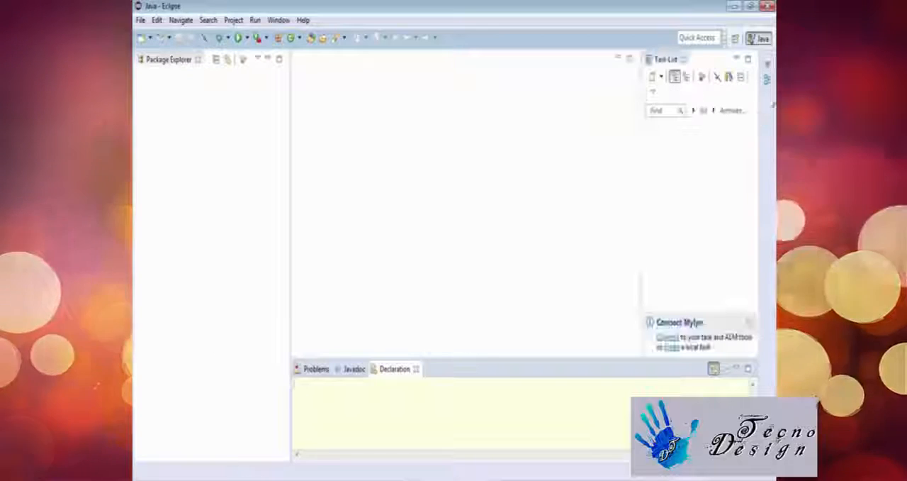
left_click(767, 66)
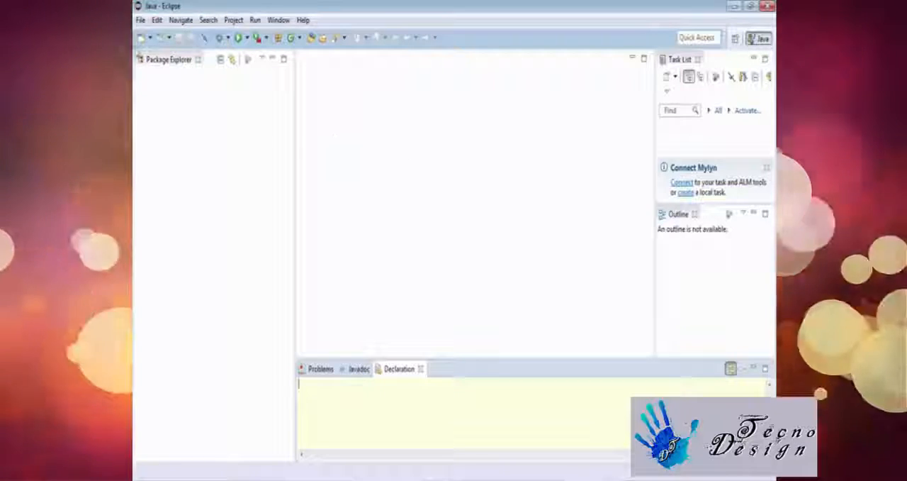
Open the preferences and examine the General, Ant, Code Recommenders, Help and Install/Update pages
left_click(140, 21)
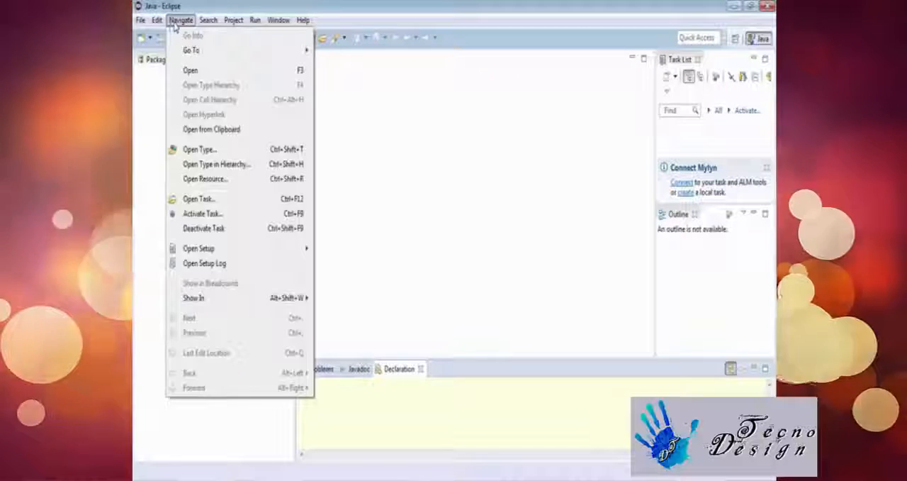
mouse_move(207, 21)
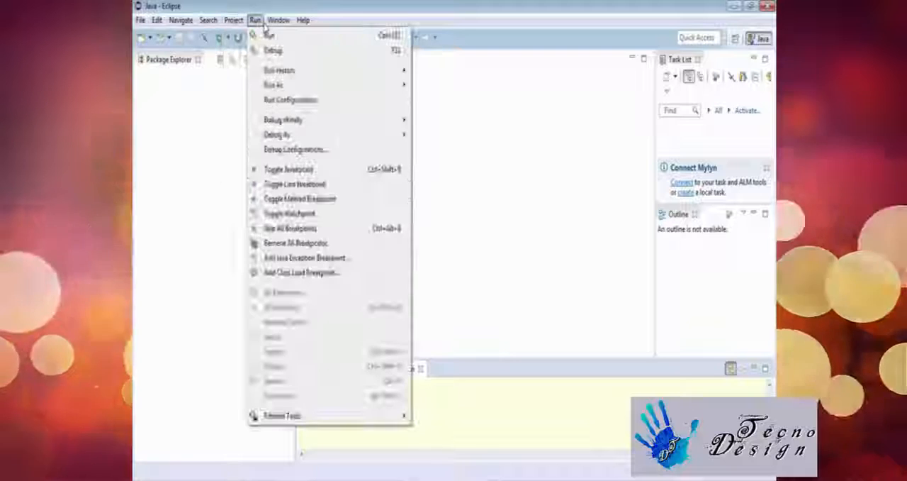
mouse_move(276, 22)
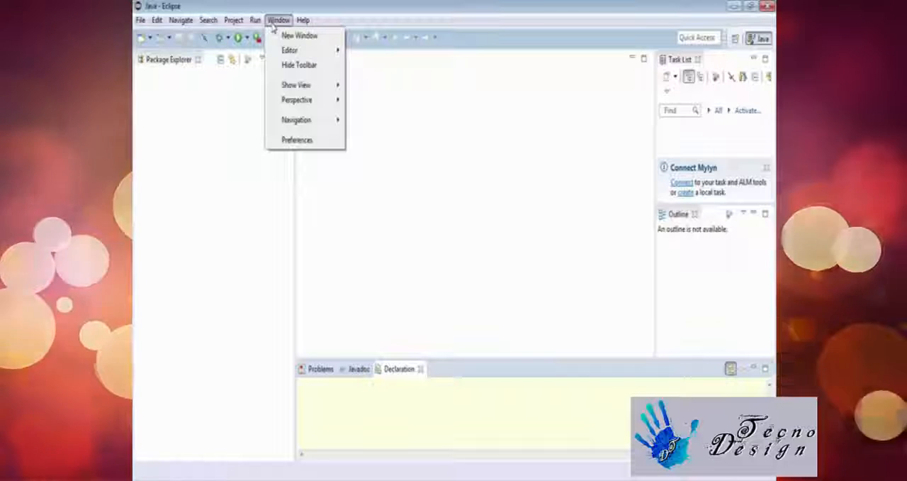
left_click(298, 141)
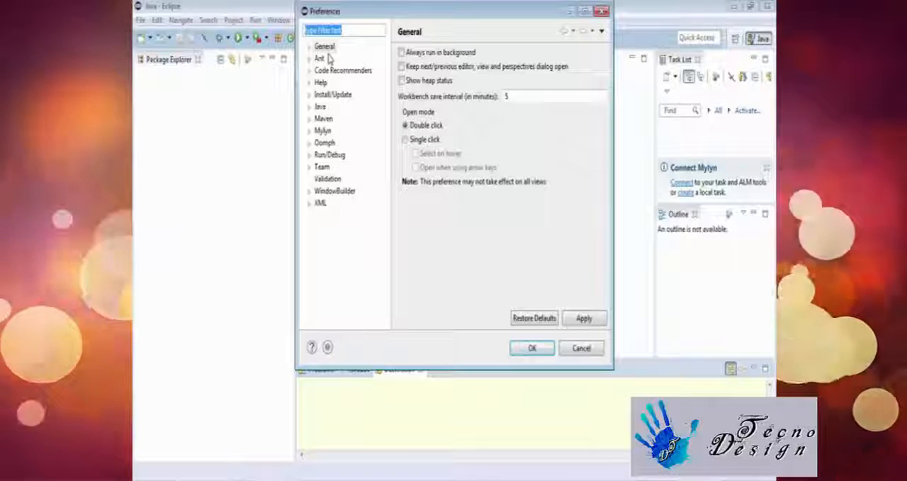
left_click(327, 49)
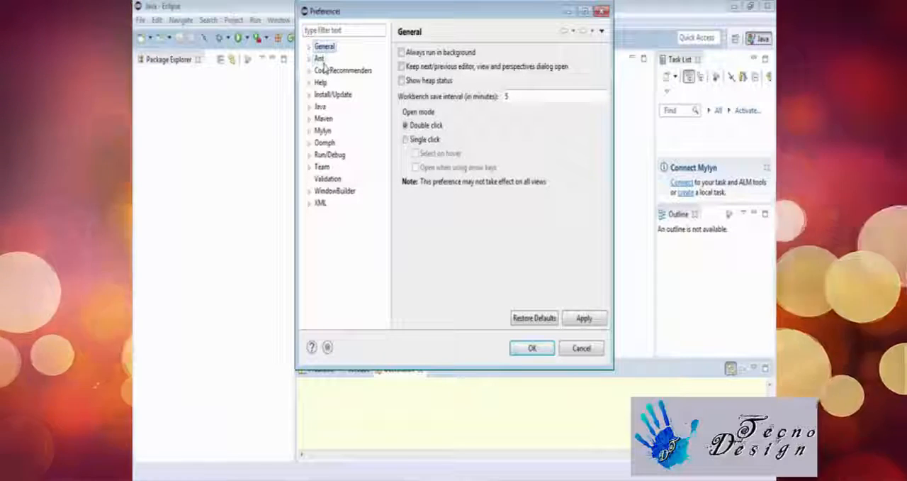
left_click(322, 62)
left_click(324, 74)
left_click(324, 86)
left_click(324, 98)
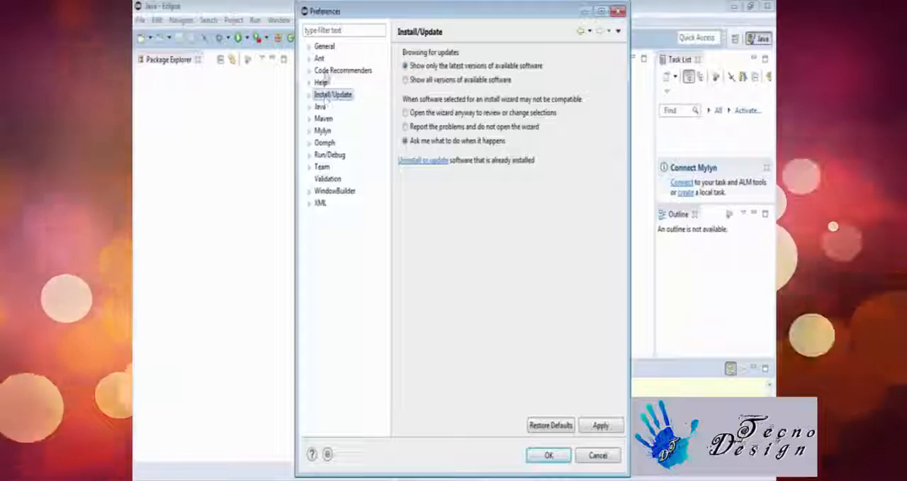
Examine the Appearance page of the General preferences and collapse the General category again
left_click(322, 47)
left_click(309, 46)
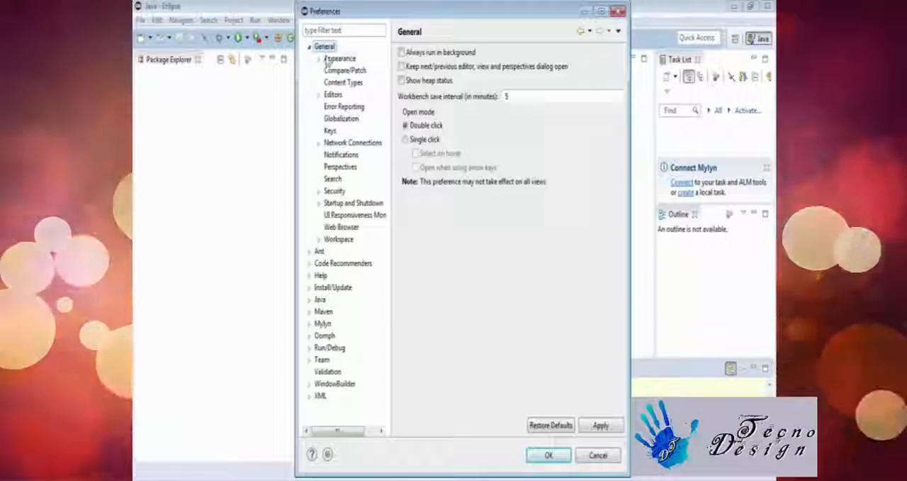
left_click(329, 60)
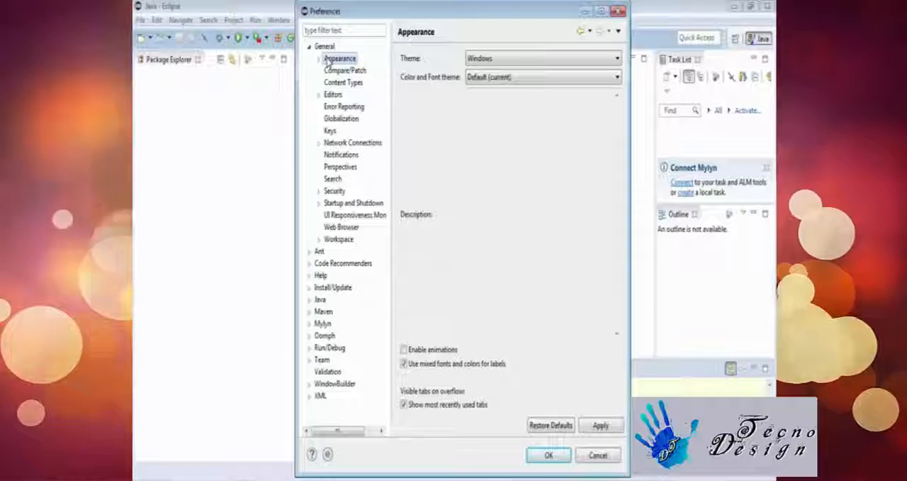
left_click(309, 46)
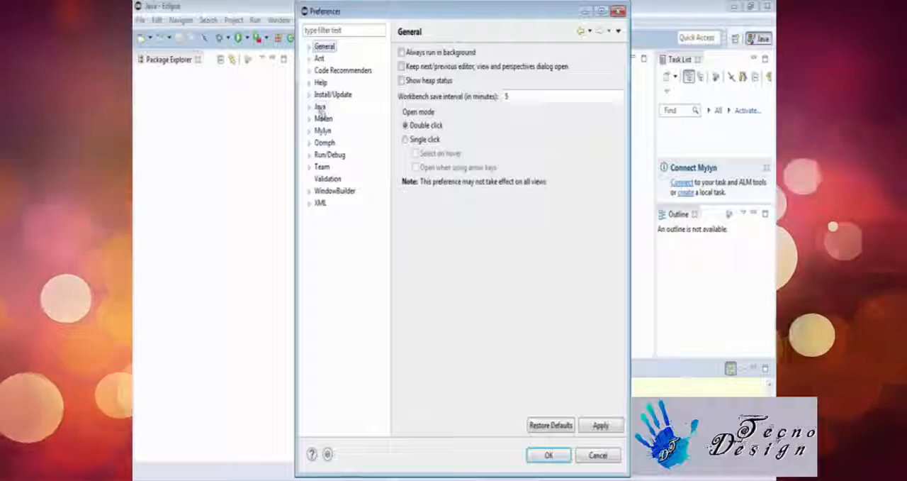
Examine the Appearance, Editor and Installed JREs pages of the Java preferences and close the preferences
left_click(310, 106)
left_click(319, 106)
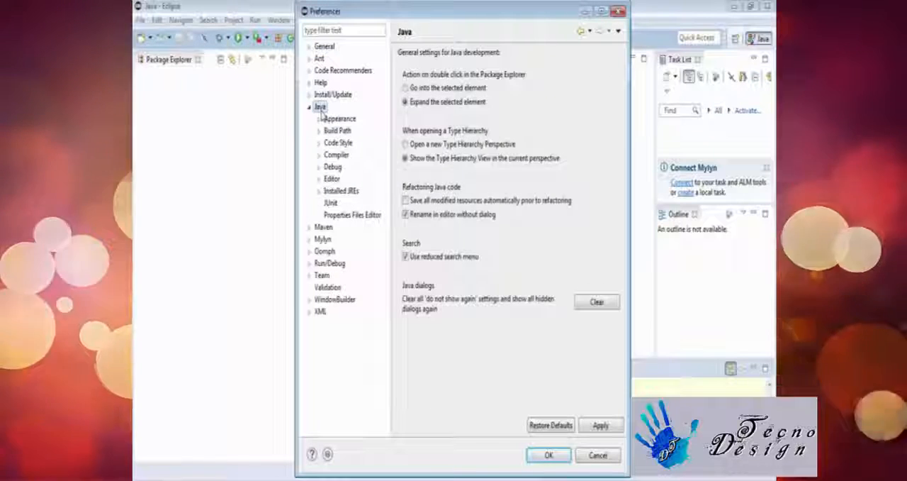
left_click(339, 120)
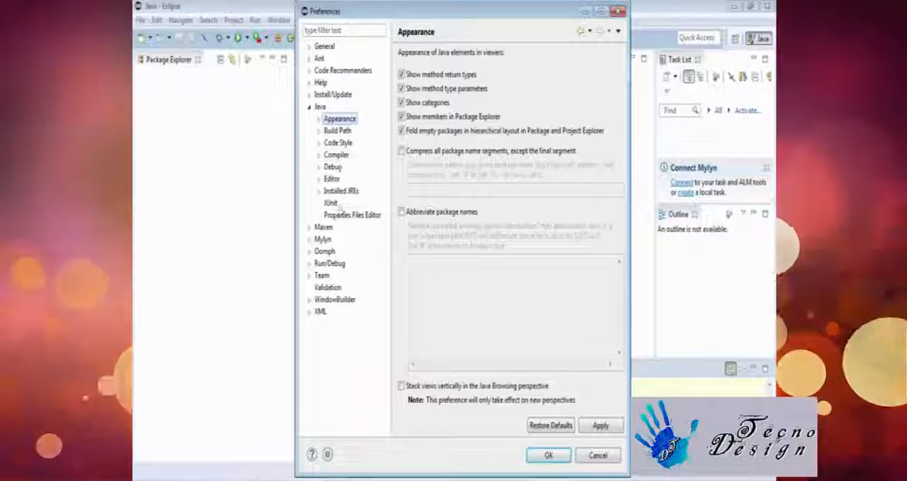
left_click(334, 180)
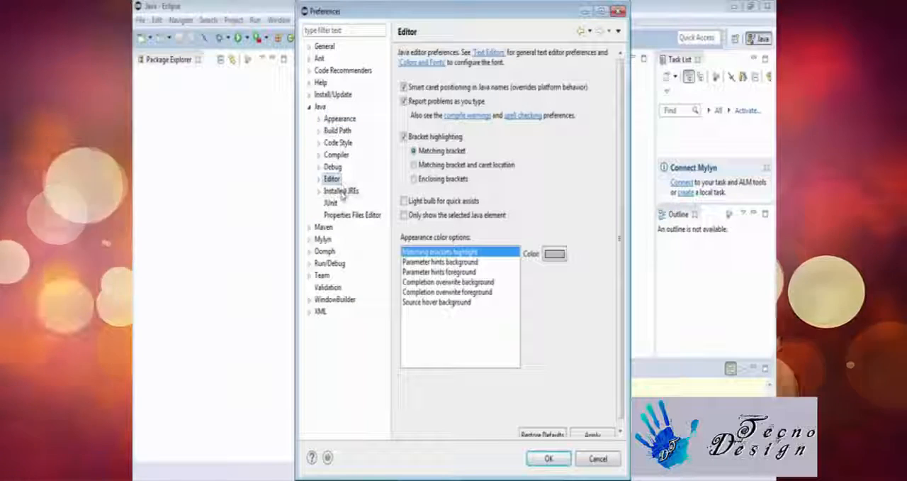
left_click(341, 191)
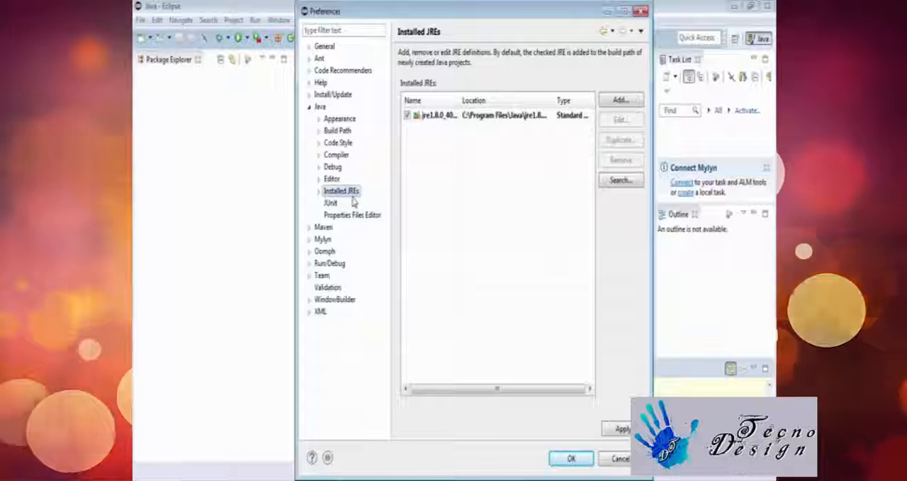
left_click(431, 116)
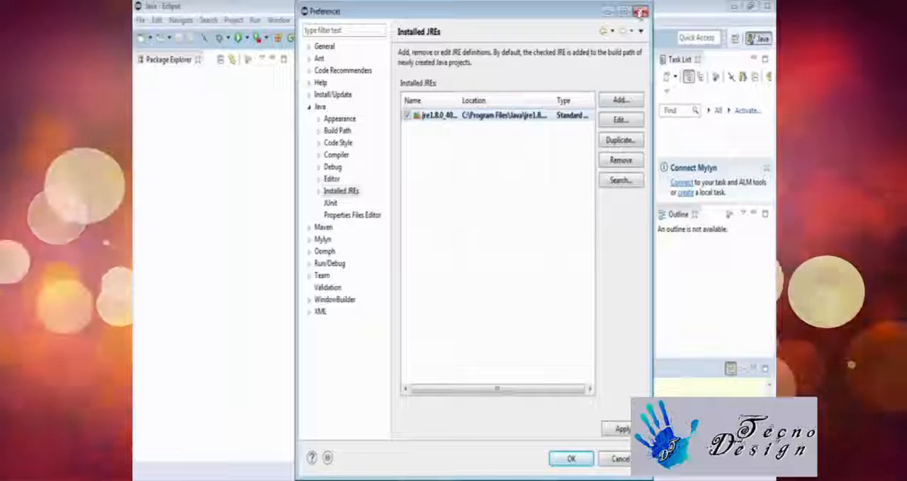
left_click(641, 12)
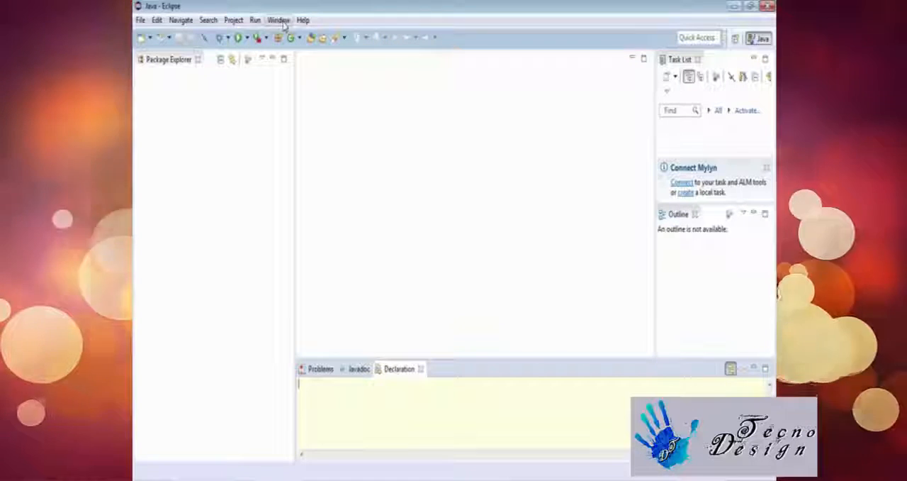
left_click(283, 23)
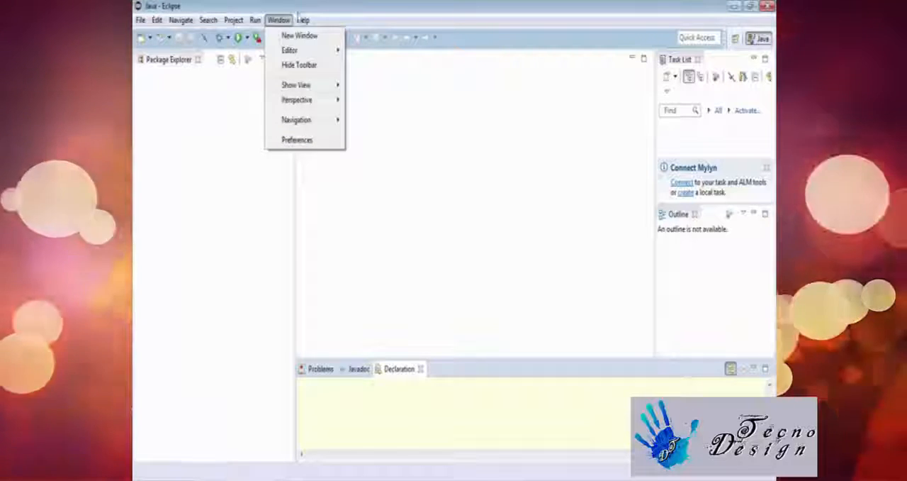
mouse_move(303, 20)
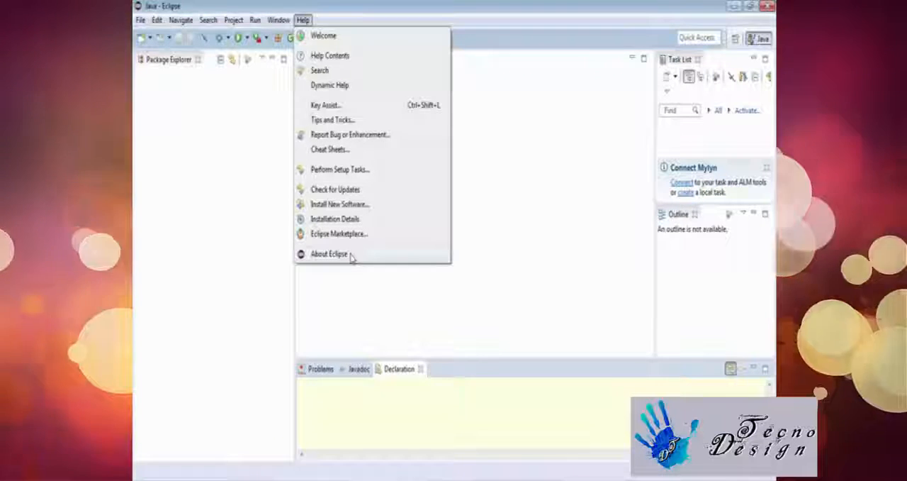
left_click(337, 204)
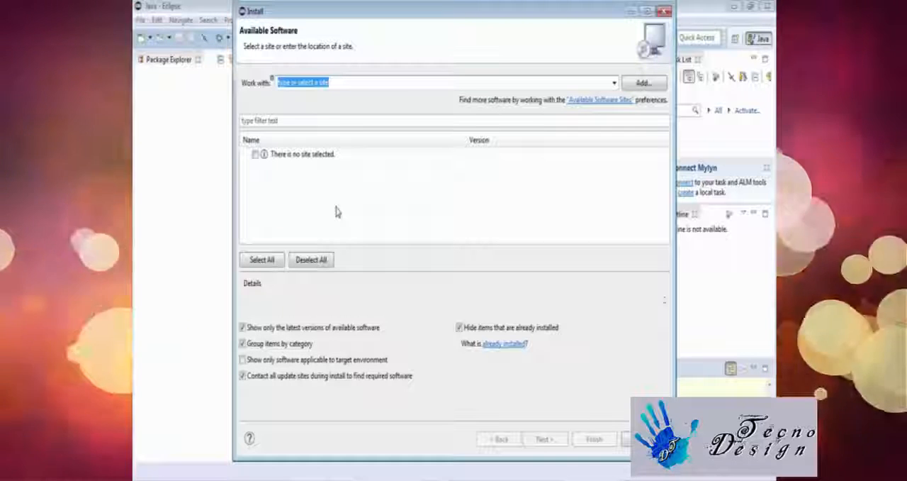
left_click_drag(344, 83, 261, 83)
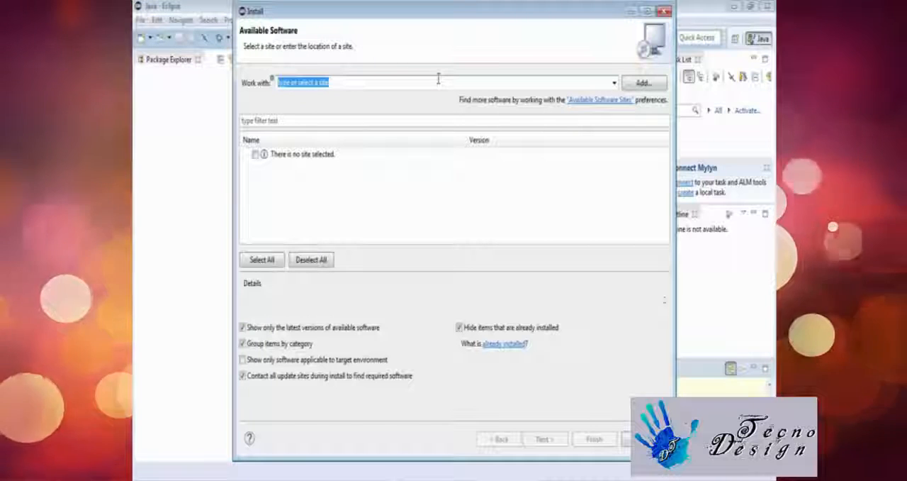
left_click(615, 85)
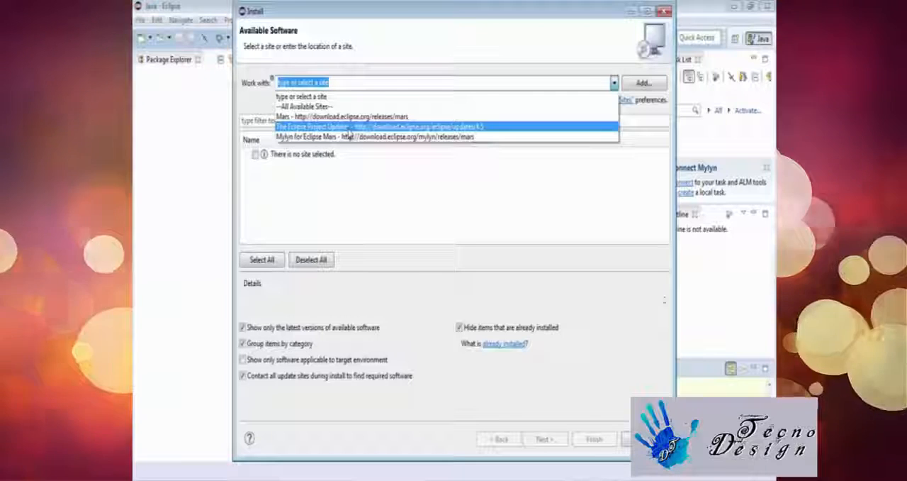
left_click(347, 128)
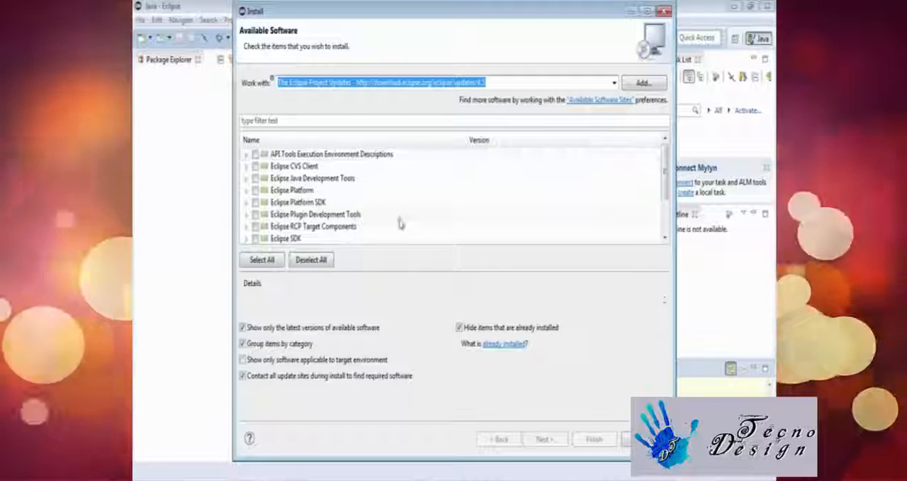
Mark Eclipse RCP Plug-in Developer Resources under Eclipse RCP Target Components for installation
scroll(665, 185, "down", 2)
left_click_drag(665, 200, 652, 213)
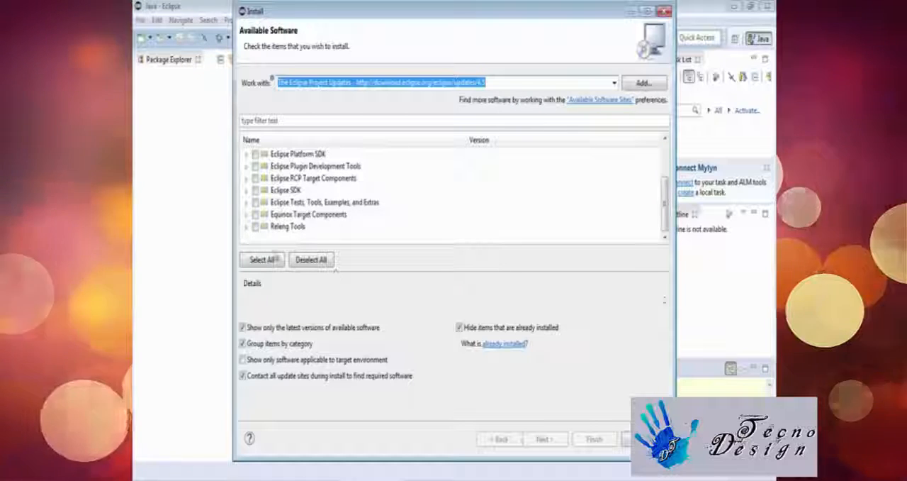
left_click(247, 178)
left_click(257, 189)
left_click(264, 190)
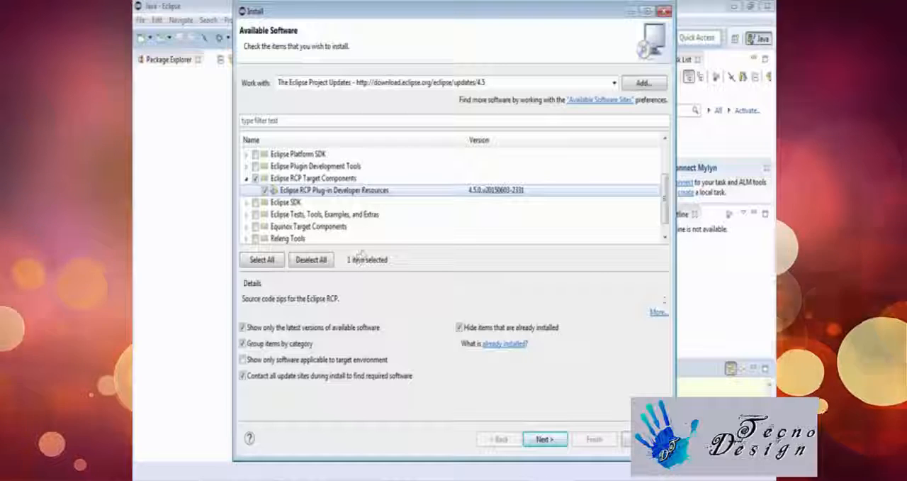
Accept the Eclipse Foundation Software User Agreement for the selected component and close the install wizard without finishing it
left_click(543, 440)
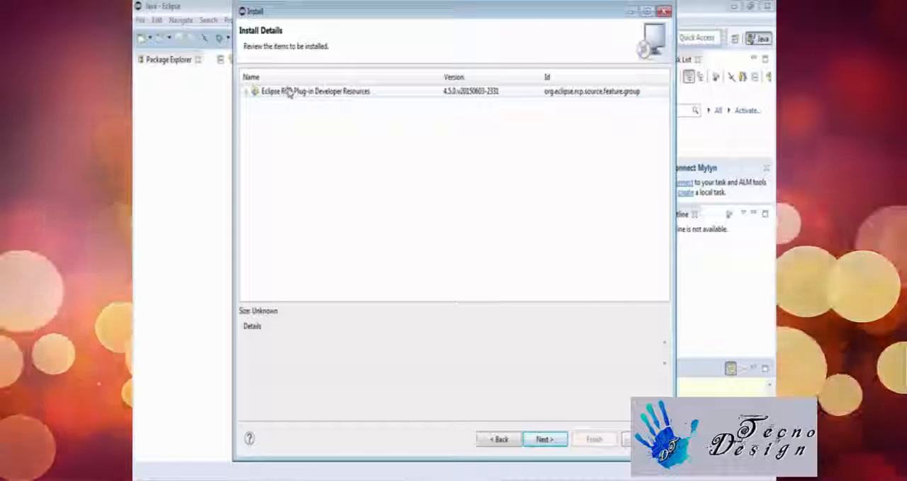
left_click(559, 441)
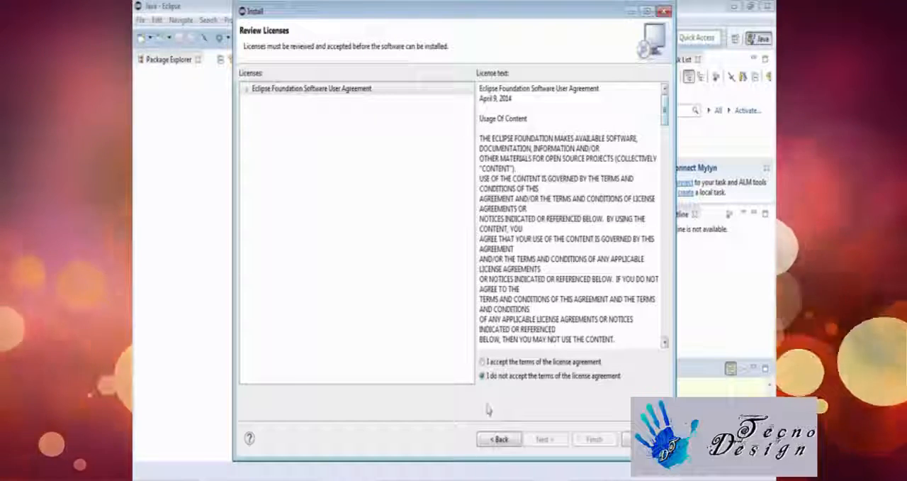
left_click(482, 361)
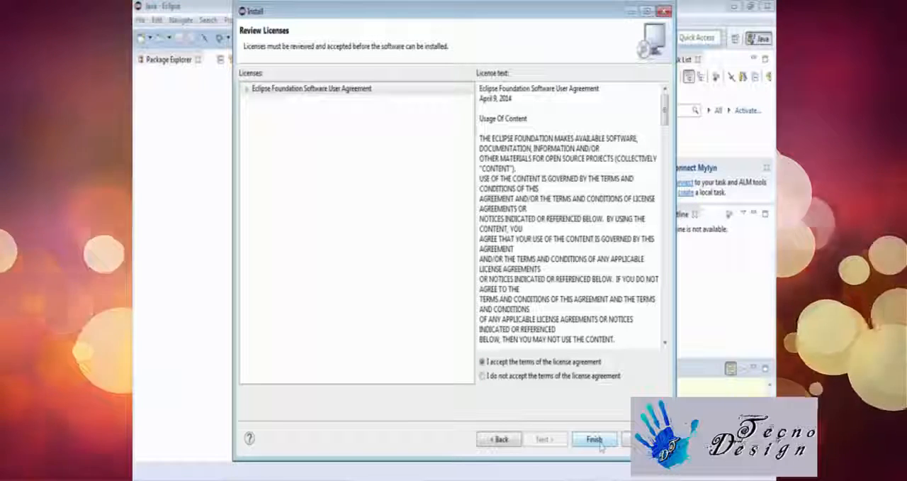
left_click(664, 12)
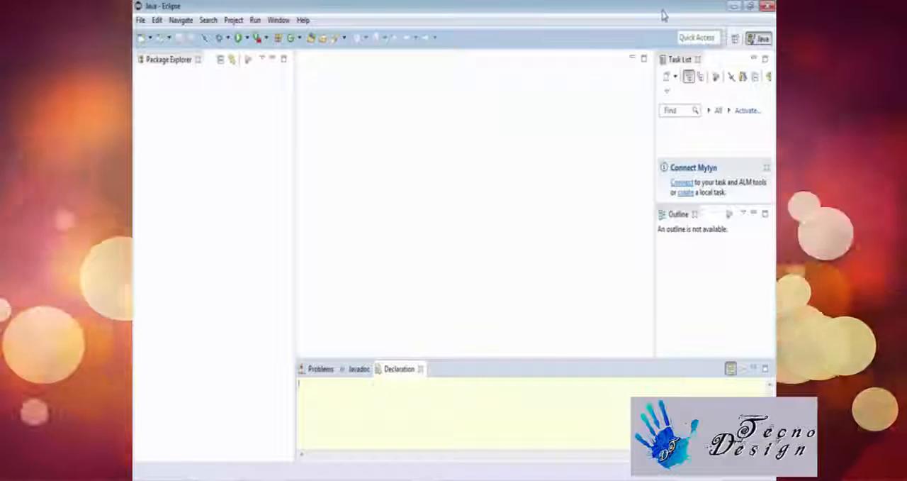